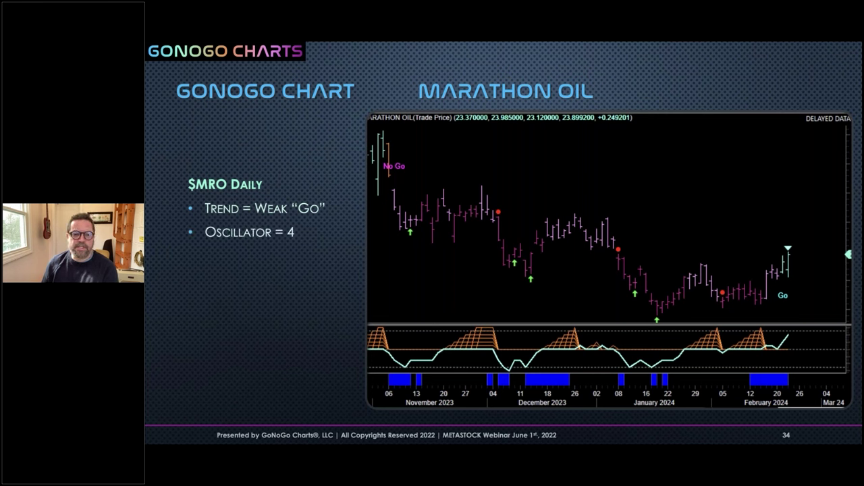
# Reveal the Marathon Oil squeeze bullet and the General Motors bullets (Strong Go, Oscillator 1, zero support), then reach The Solution slide
pyautogui.press('Right')
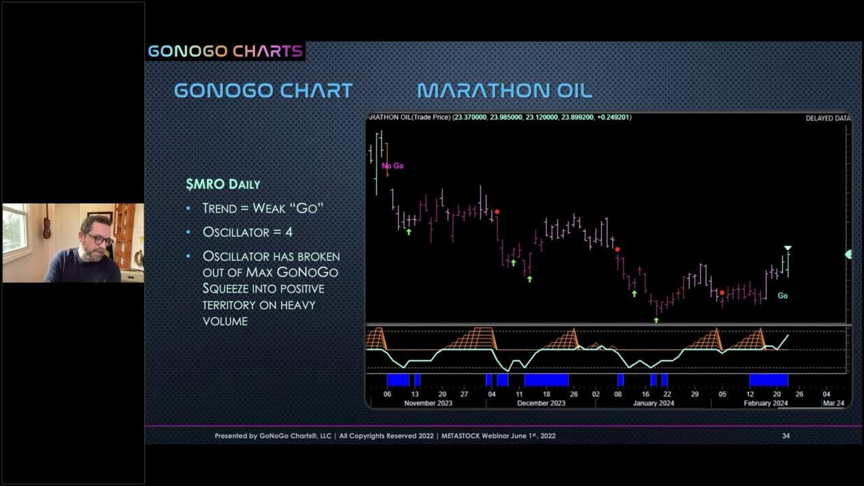
pyautogui.press('Right')
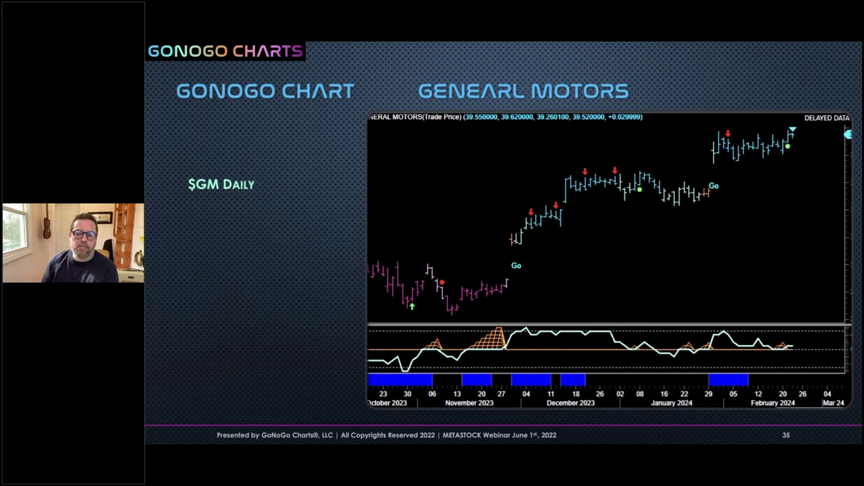
pyautogui.press('Right')
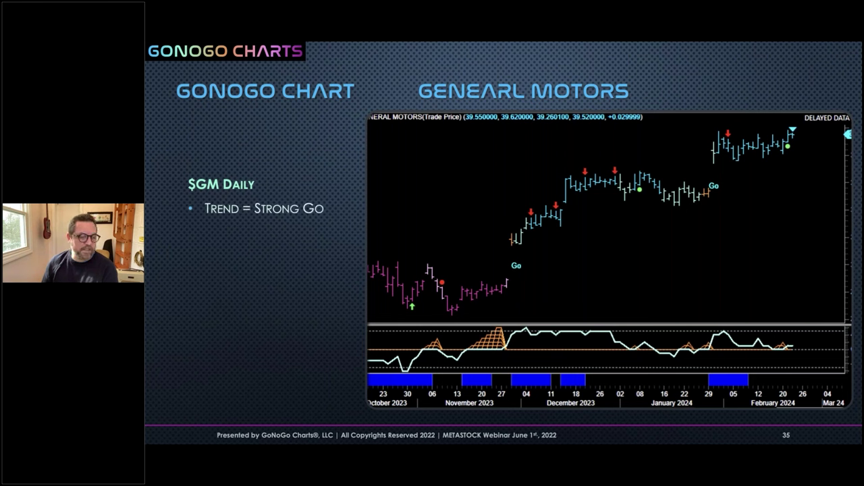
pyautogui.press('Right')
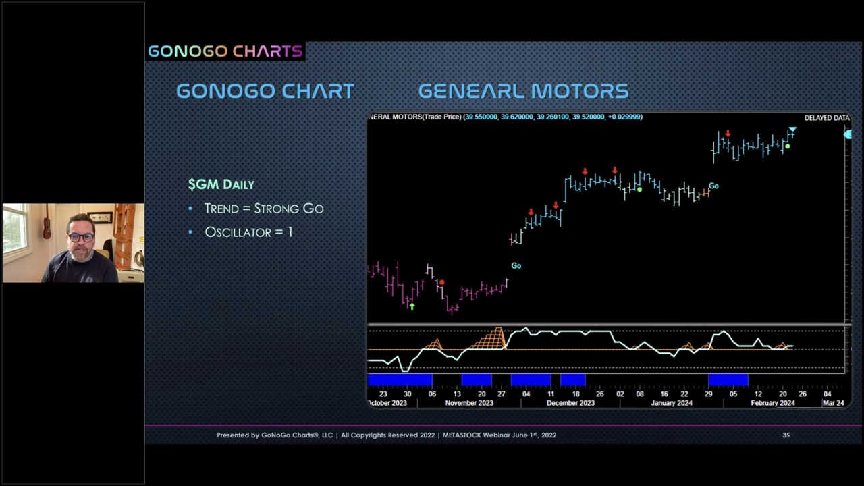
pyautogui.press('Right')
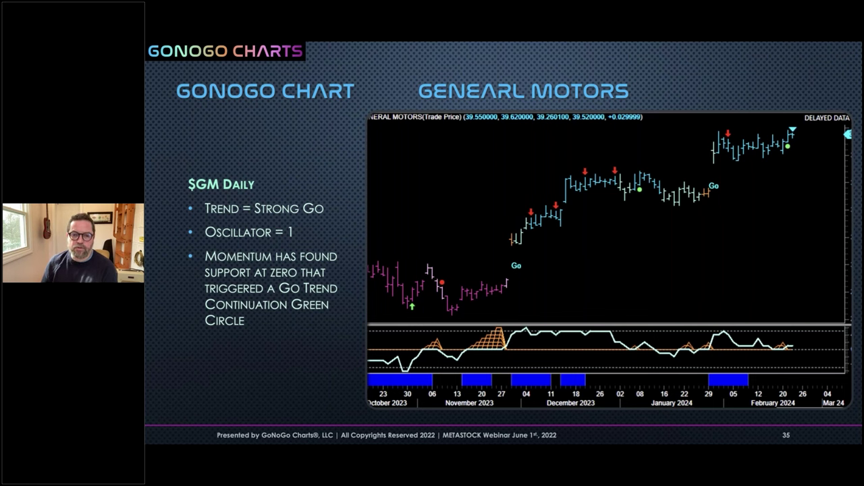
pyautogui.press('Right')
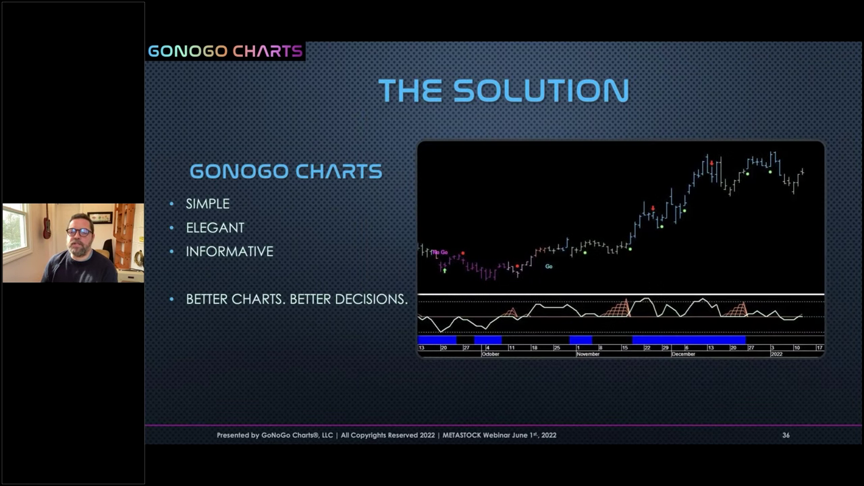
# Advance the deck to the closing thank-you slide
pyautogui.press('Right')
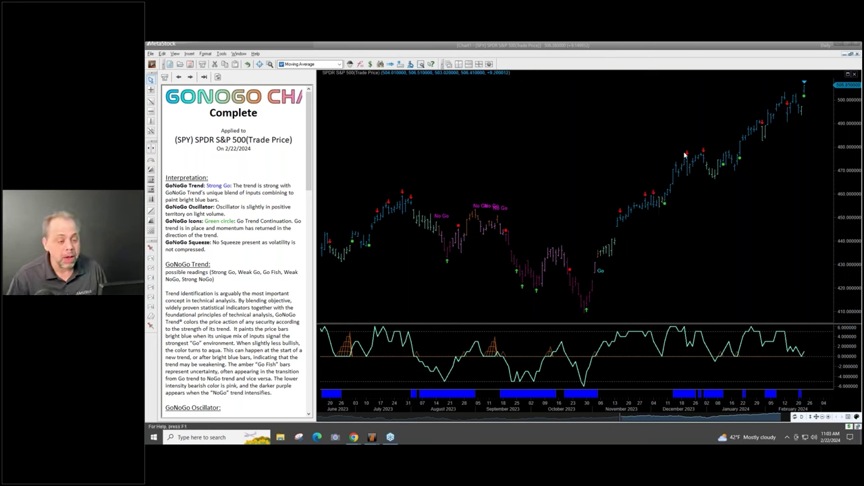
pyautogui.moveTo(629, 215)
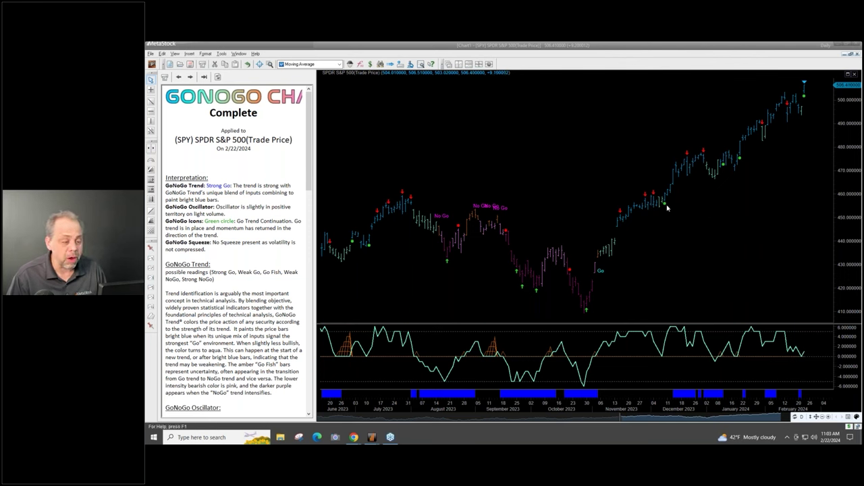
pyautogui.moveTo(666, 208)
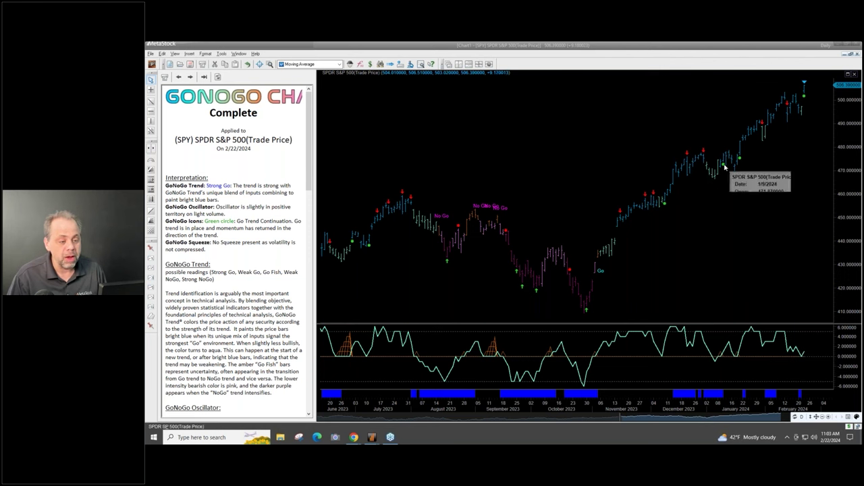
pyautogui.moveTo(796, 108)
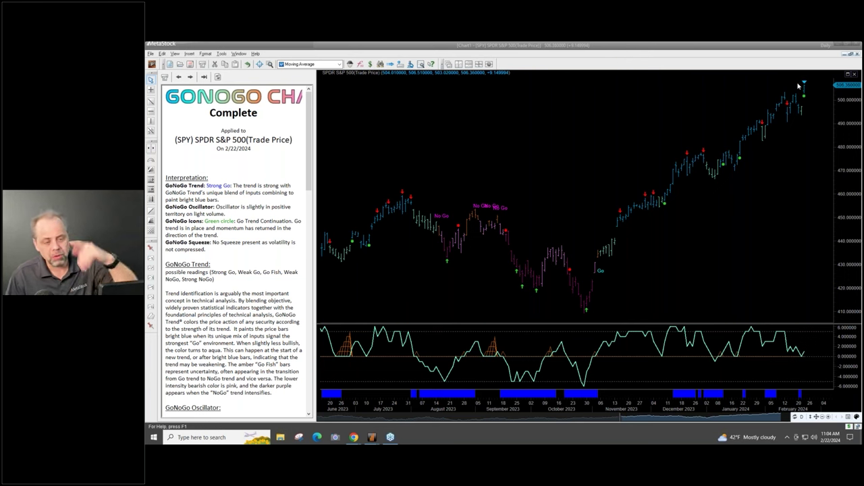
pyautogui.moveTo(788, 85)
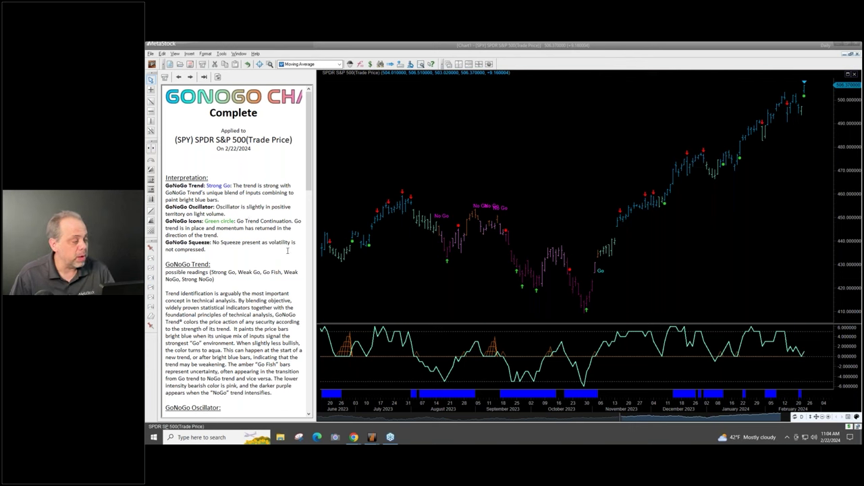
pyautogui.scroll(2, 250, 221)
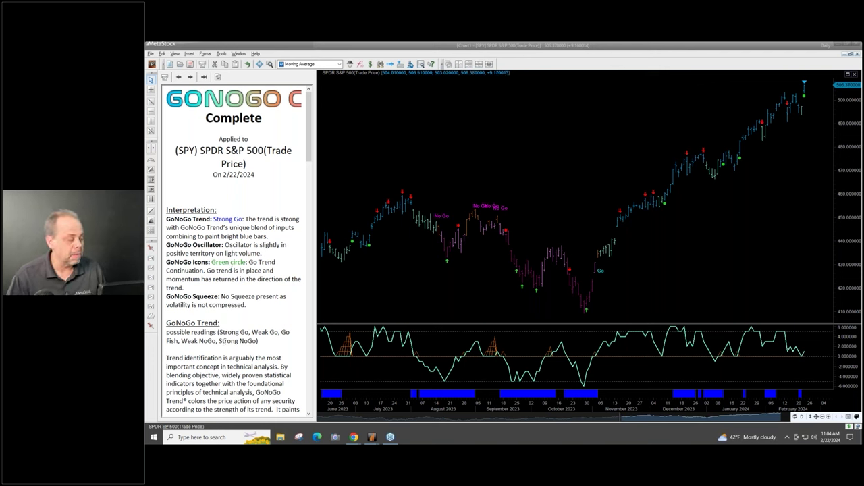
pyautogui.scroll(-3, 226, 340)
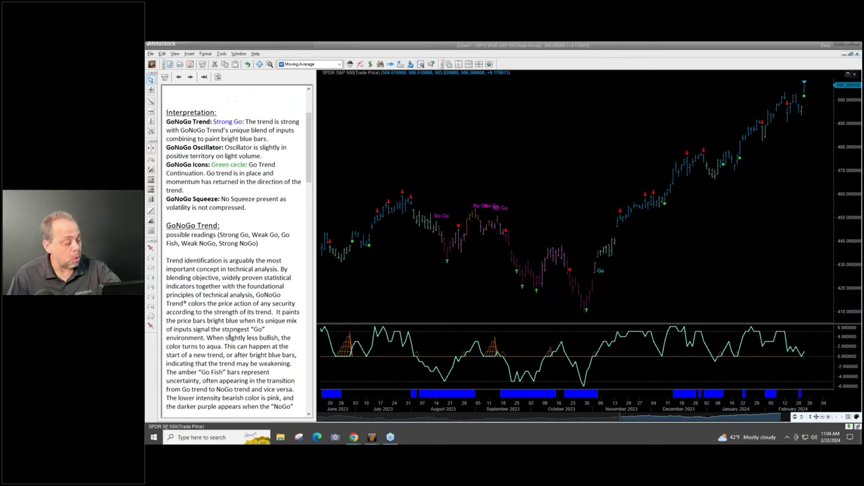
pyautogui.scroll(-6, 228, 336)
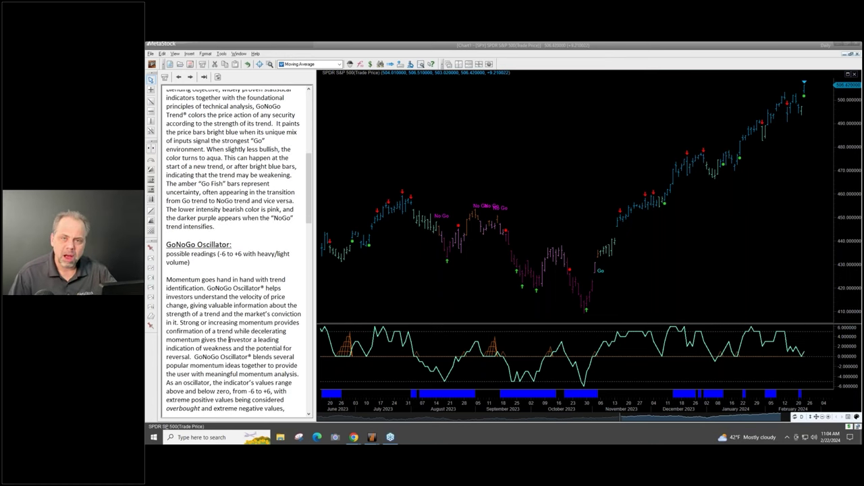
pyautogui.scroll(-6, 229, 341)
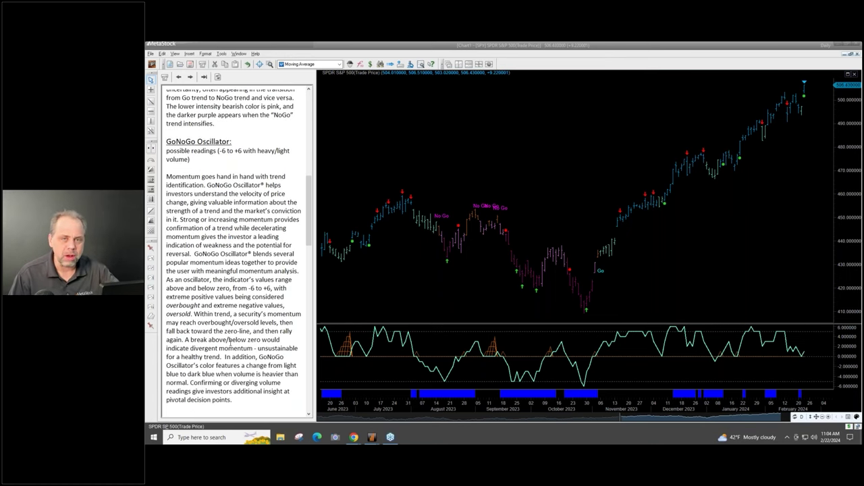
pyautogui.scroll(-5, 228, 338)
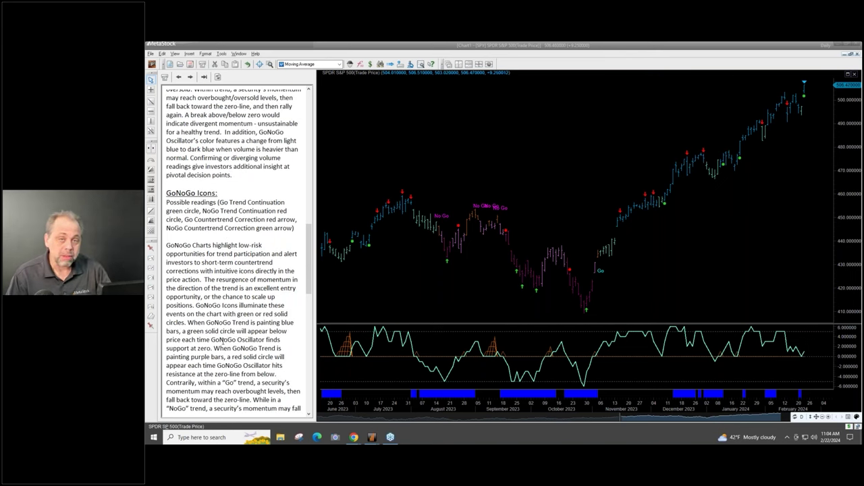
pyautogui.scroll(-3, 221, 343)
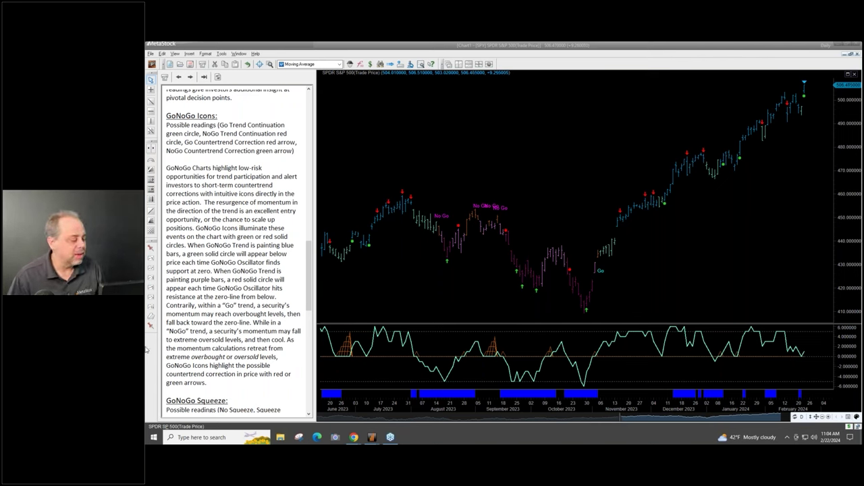
pyautogui.scroll(-4, 230, 358)
pyautogui.scroll(2, 229, 358)
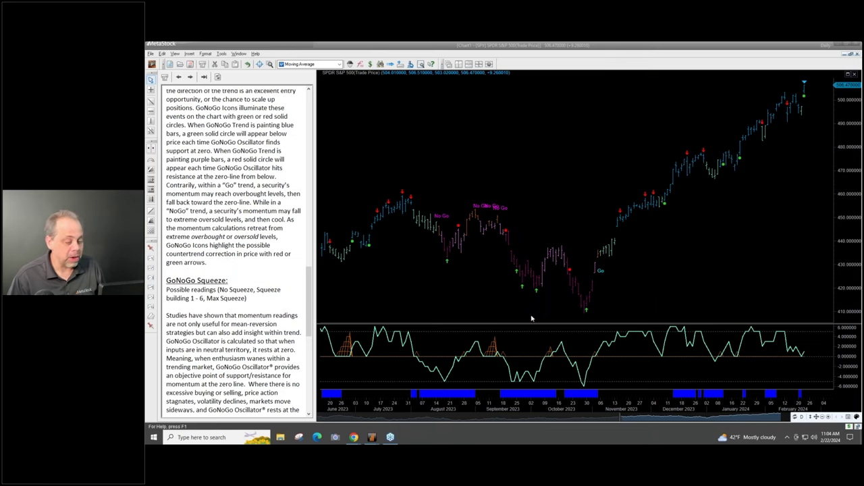
pyautogui.scroll(5, 491, 236)
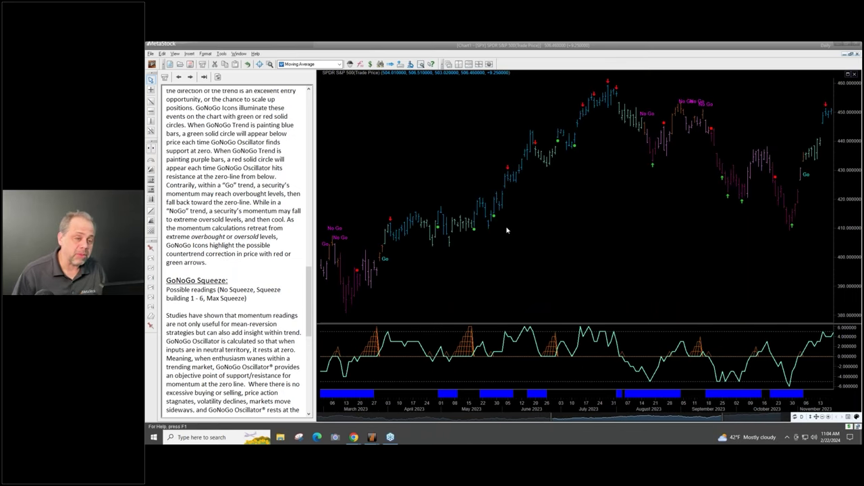
pyautogui.scroll(-3, 724, 190)
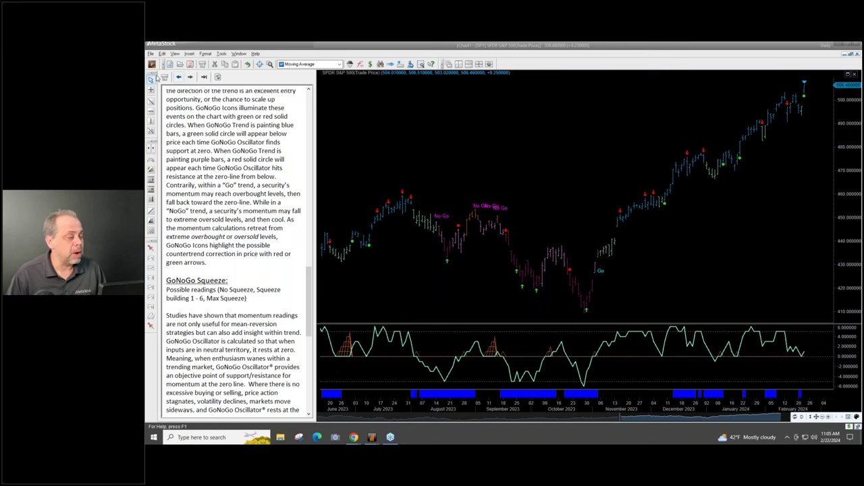
# Open the Power Console and find the GoNoGo - Max Squeeze exploration set to scan NASDAQ 100 and S&P 500
pyautogui.click(153, 64)
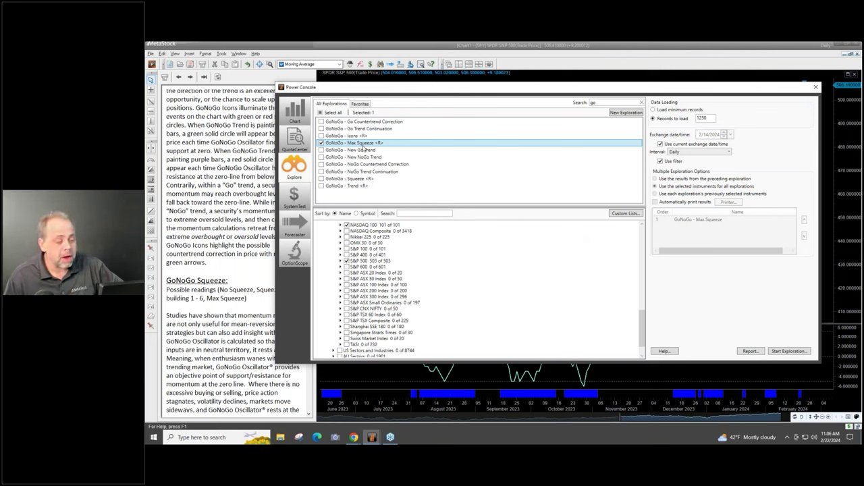
pyautogui.moveTo(365, 149)
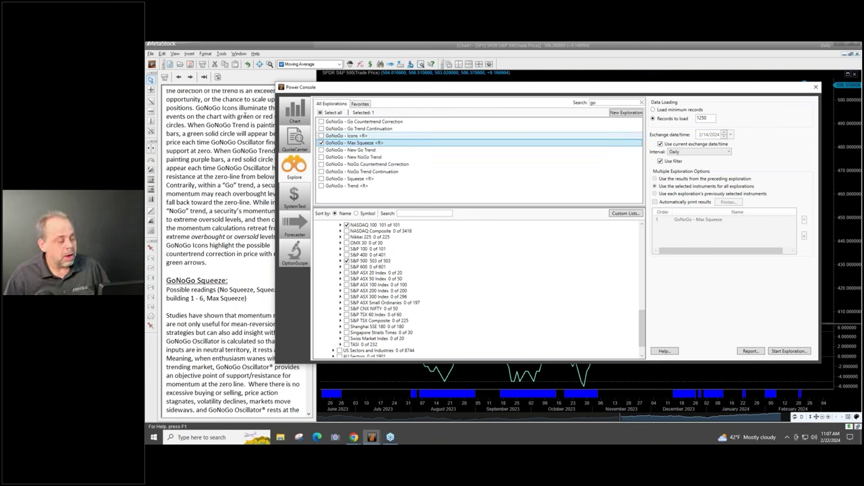
pyautogui.scroll(1, 447, 266)
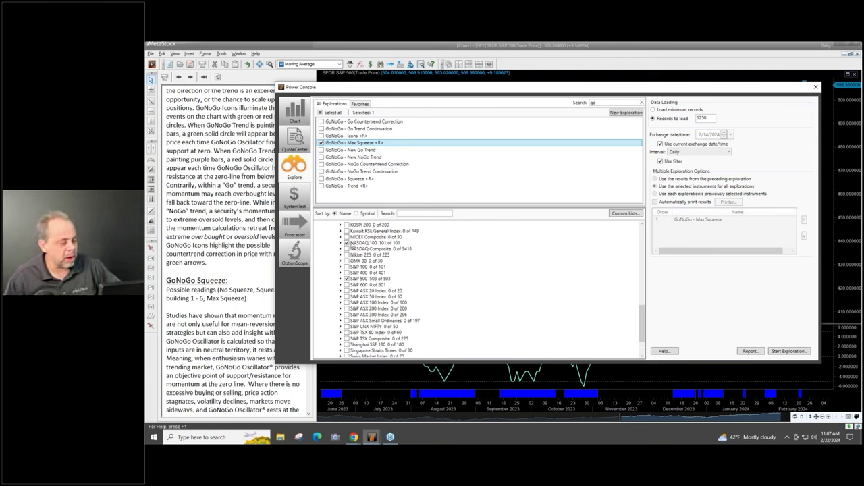
pyautogui.scroll(-2, 405, 309)
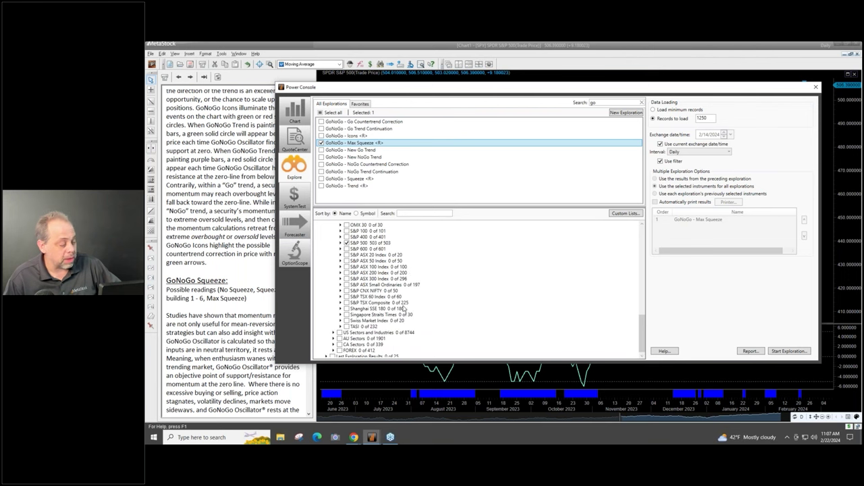
pyautogui.scroll(10, 405, 308)
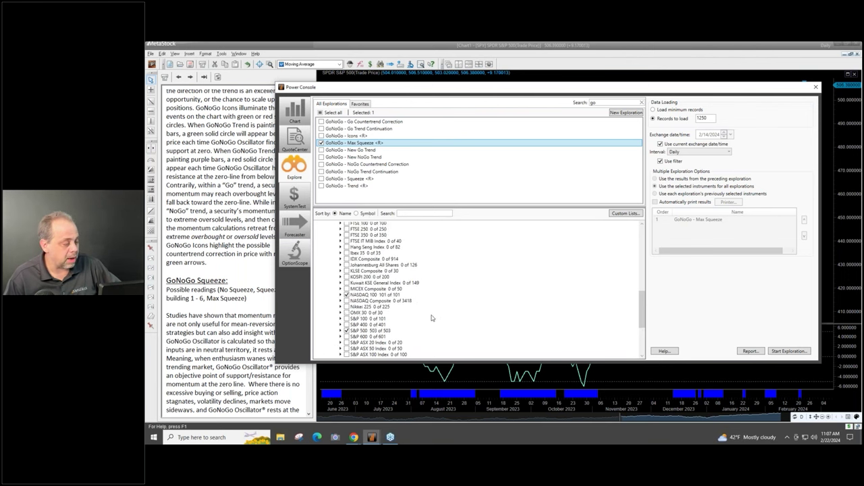
# Open the GoNoGo - Max Squeeze report and browse its results, starting with HUNTGTN BKSHR
pyautogui.rightClick(363, 146)
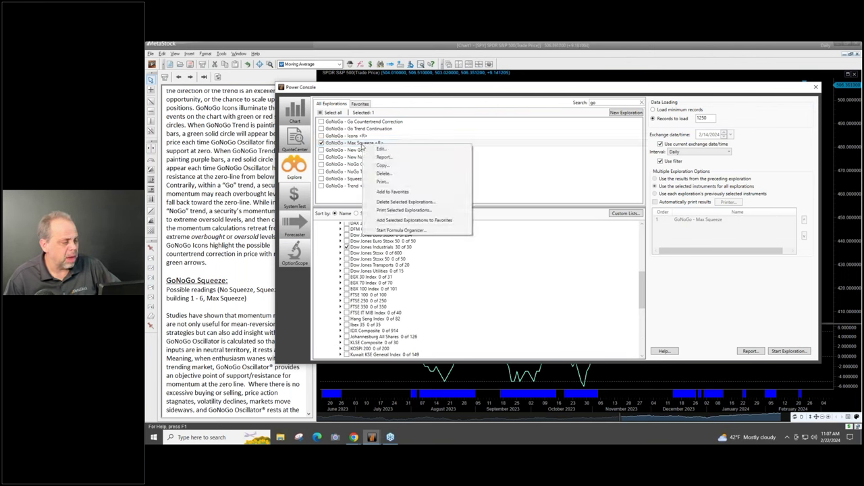
pyautogui.click(388, 158)
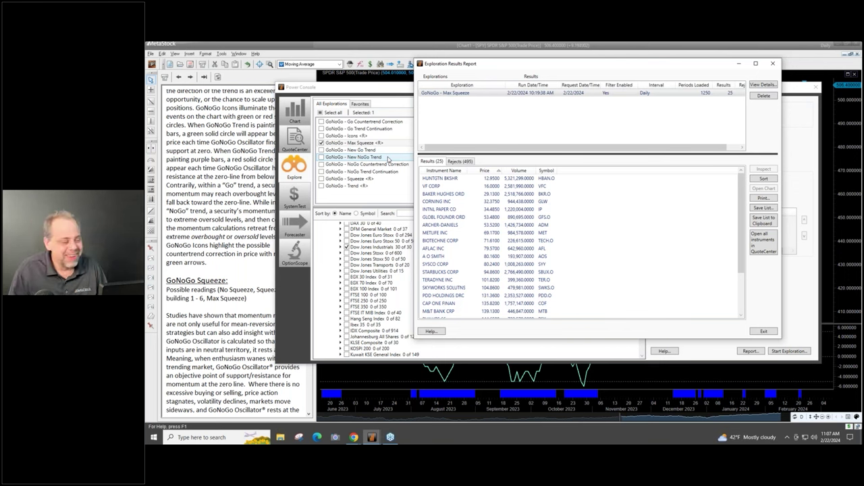
pyautogui.click(441, 178)
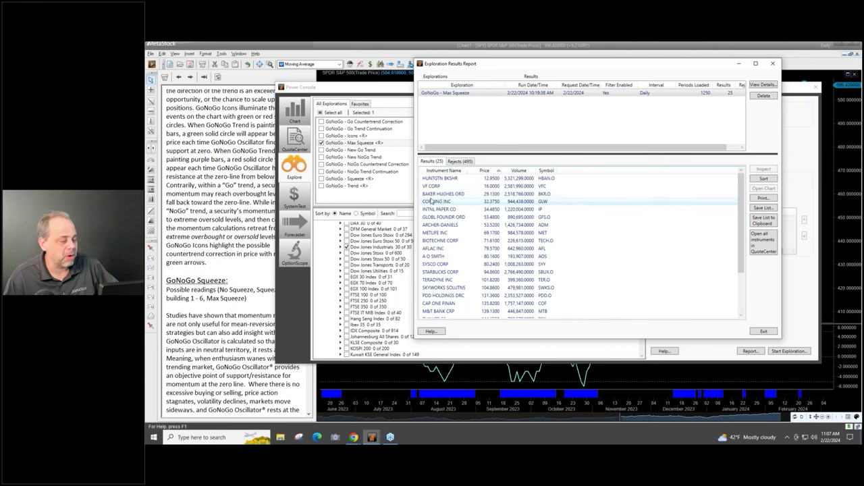
pyautogui.scroll(-1, 449, 254)
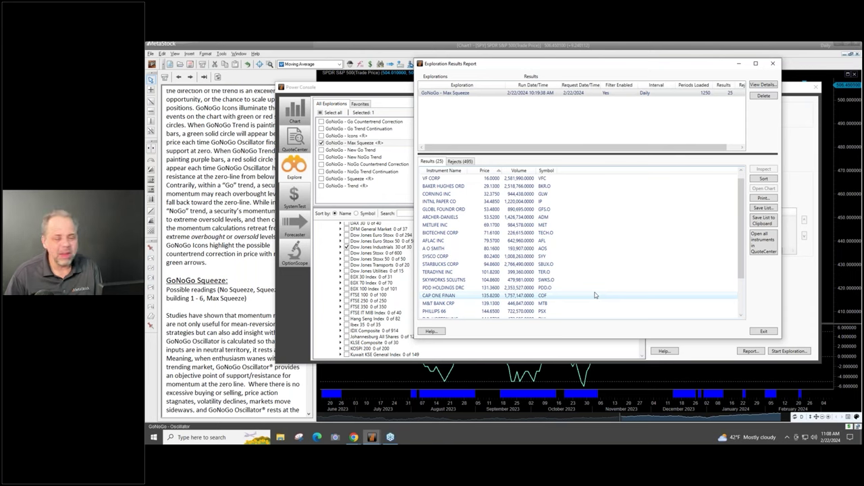
# Switch back to the slideshow and advance to the Trend, Oscillator, Icons and Squeeze slide
pyautogui.hotkey('alt', 'Tab')
pyautogui.hotkey('alt', 'Tab')
pyautogui.hotkey('alt', 'Tab')
pyautogui.hotkey('alt', 'Tab')
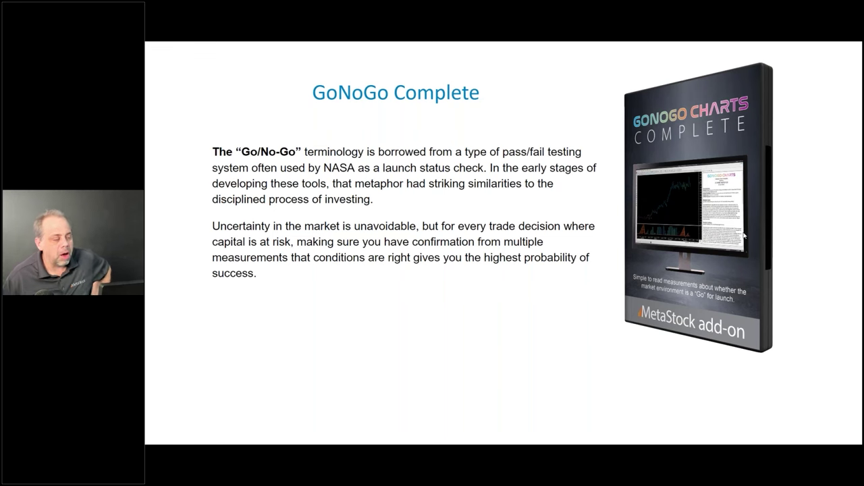
pyautogui.press('Right')
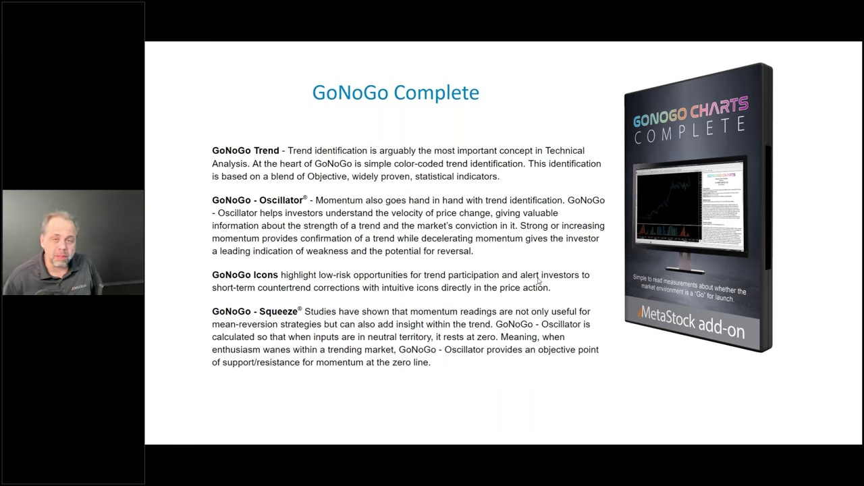